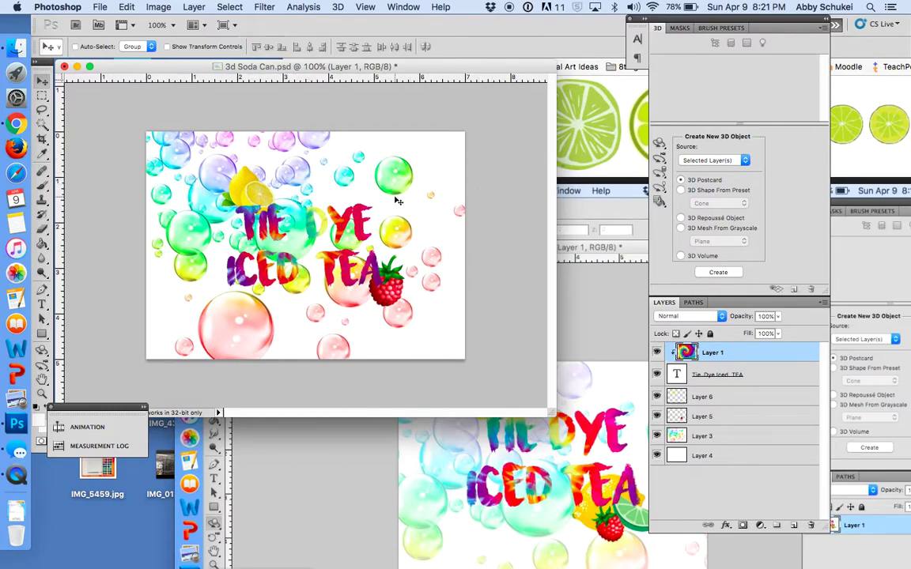
Select Layer 4 through Layer 1 together in the Layers panel.
click(743, 457)
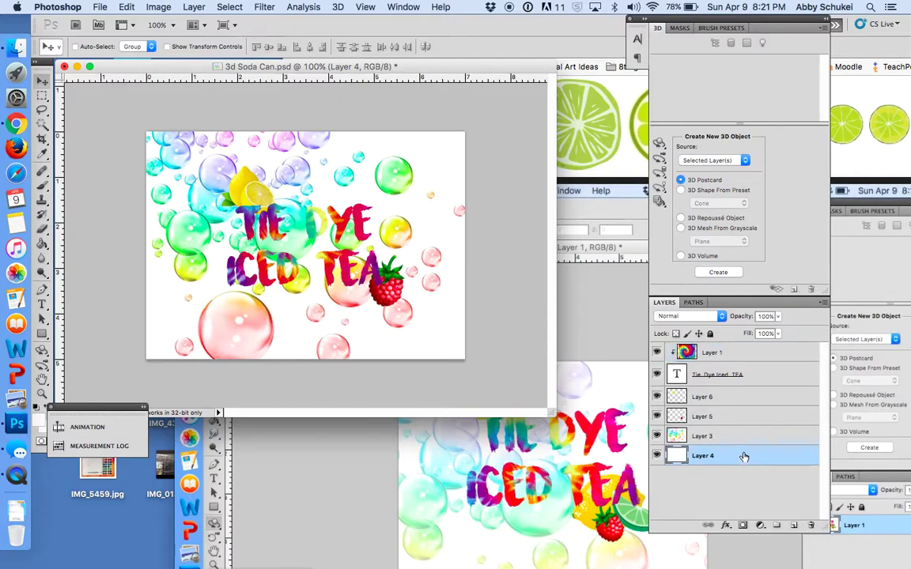
shift+click(743, 356)
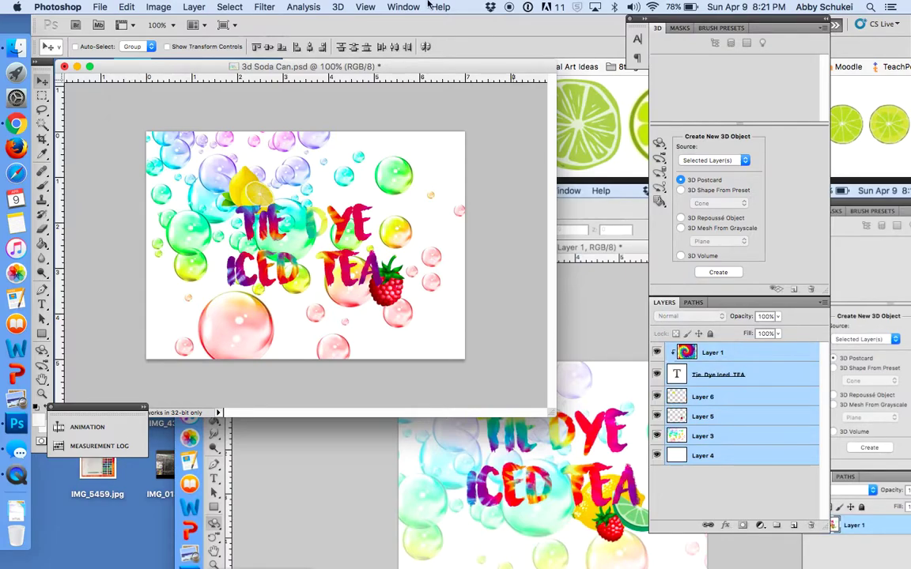
Convert the selected label layers with 3D > New Shape From Layer > Soda Can.
click(338, 7)
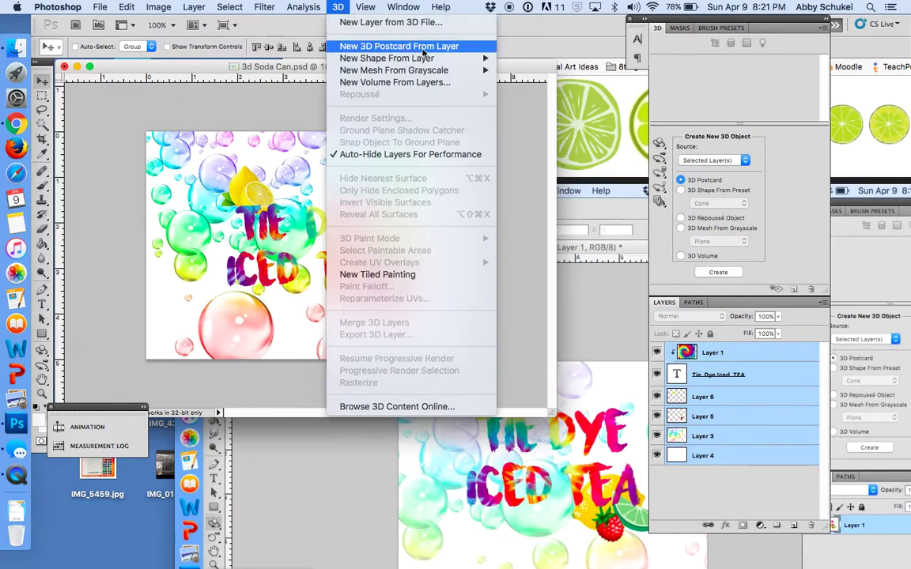
mouse_move(444, 61)
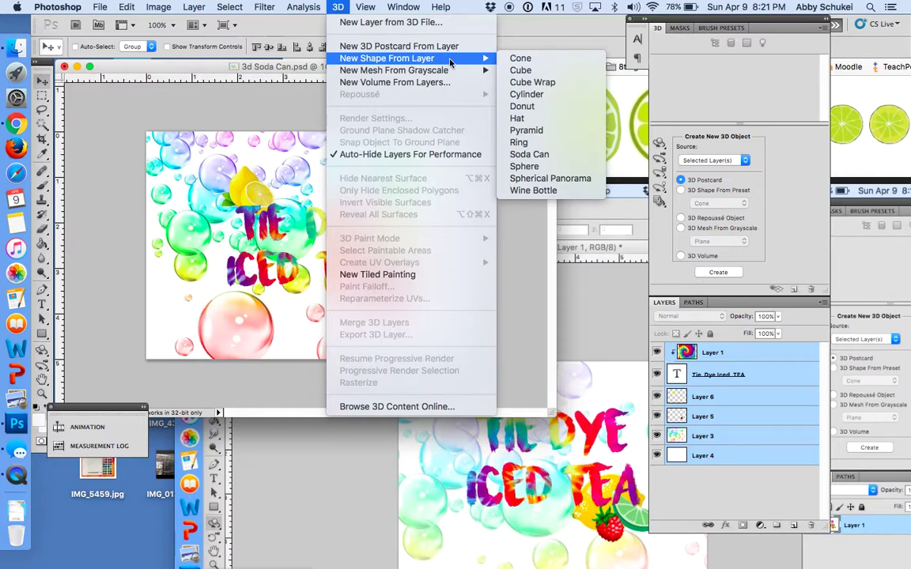
click(544, 155)
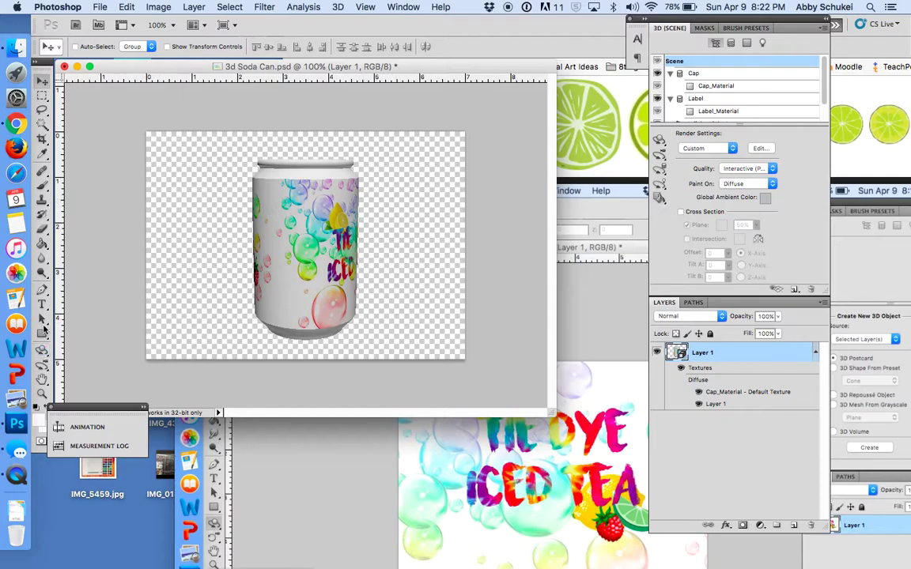
Rotate the can to X 16, Y -3.4, Z 67.6 with the label facing forward.
click(44, 354)
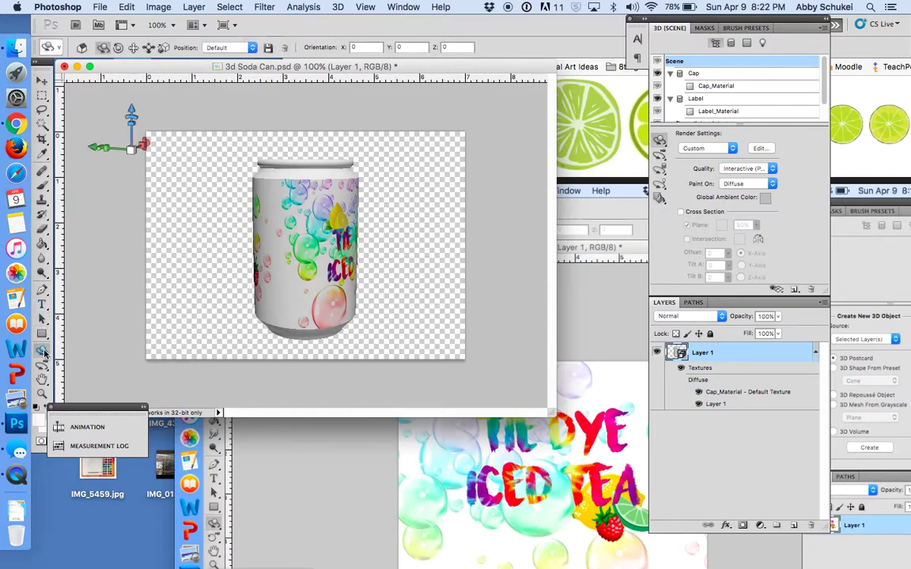
drag(322, 283, 345, 257)
mouse_move(396, 310)
mouse_down()
mouse_move(388, 334)
mouse_move(397, 330)
mouse_up()
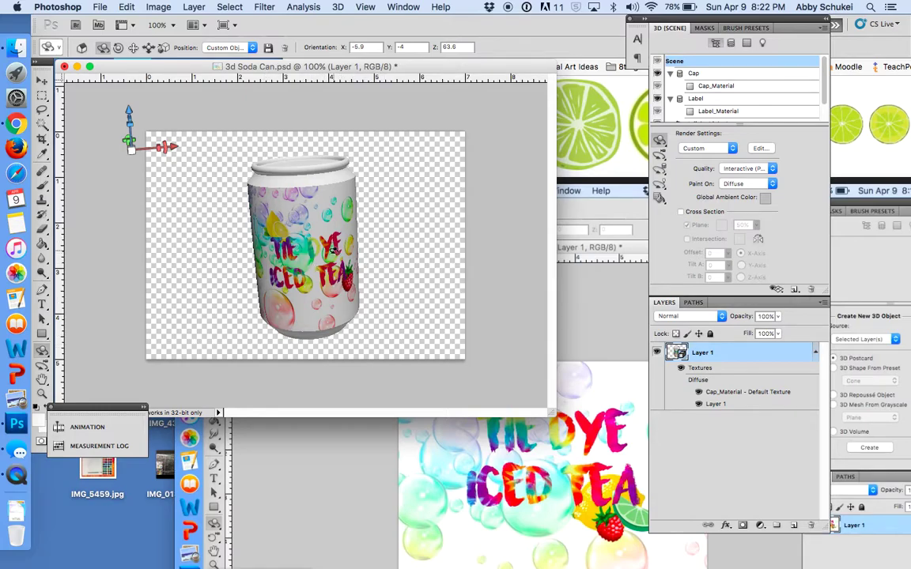
drag(308, 317, 243, 227)
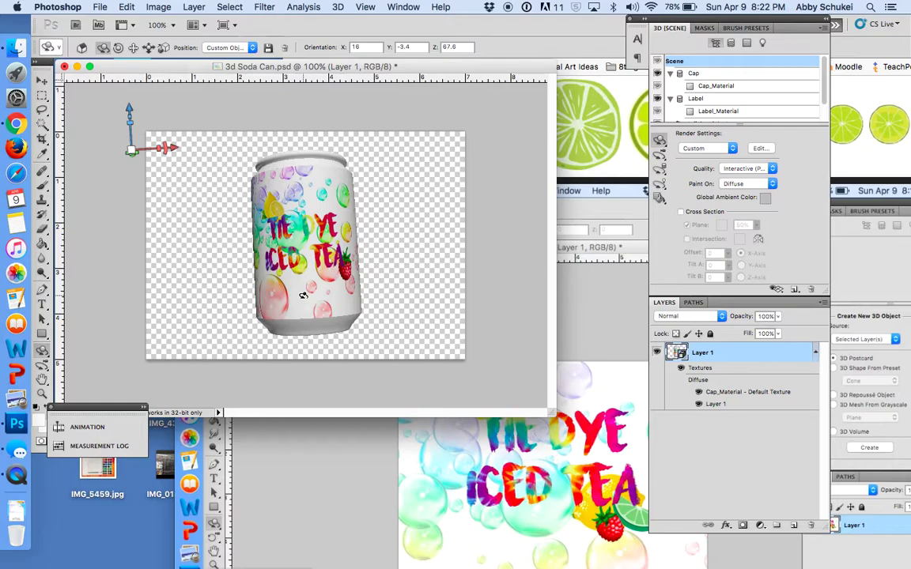
Try a Magic Wand selection on the can's label, then undo it.
click(42, 125)
click(298, 185)
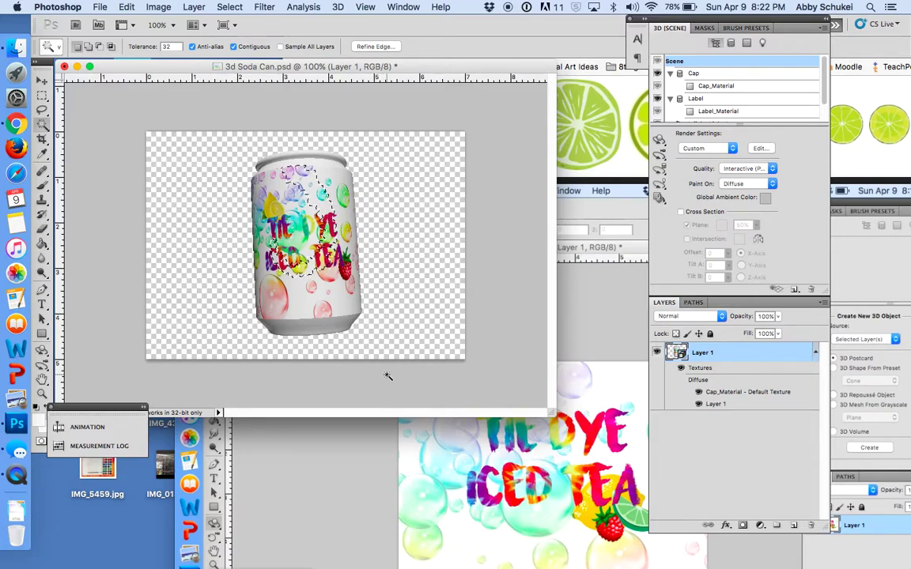
key(super+z)
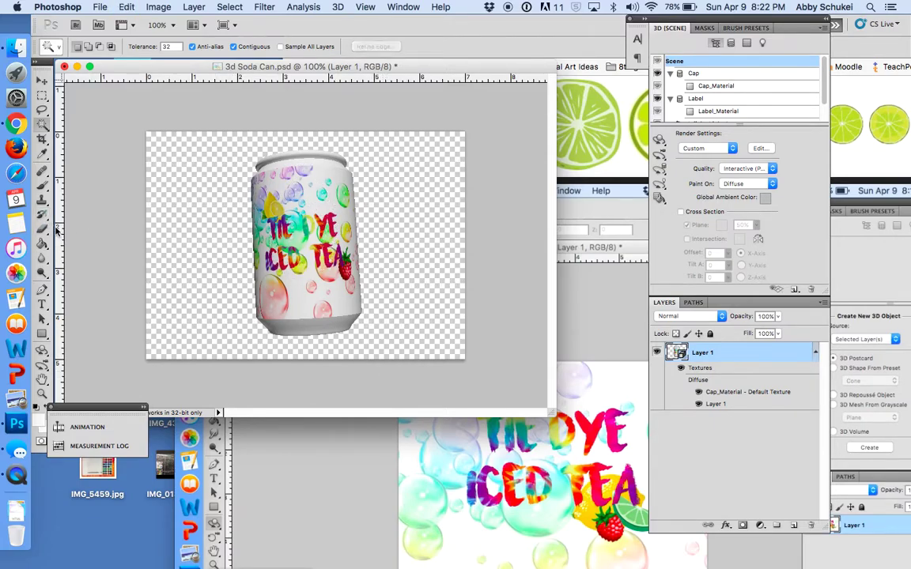
Paint a red brush stroke across the label lettering on the can.
click(40, 191)
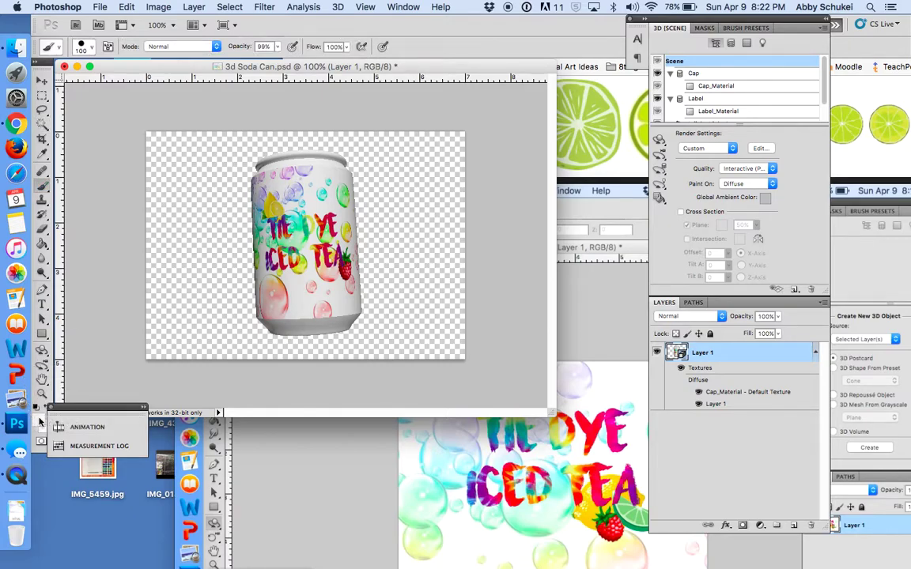
click(40, 422)
click(619, 239)
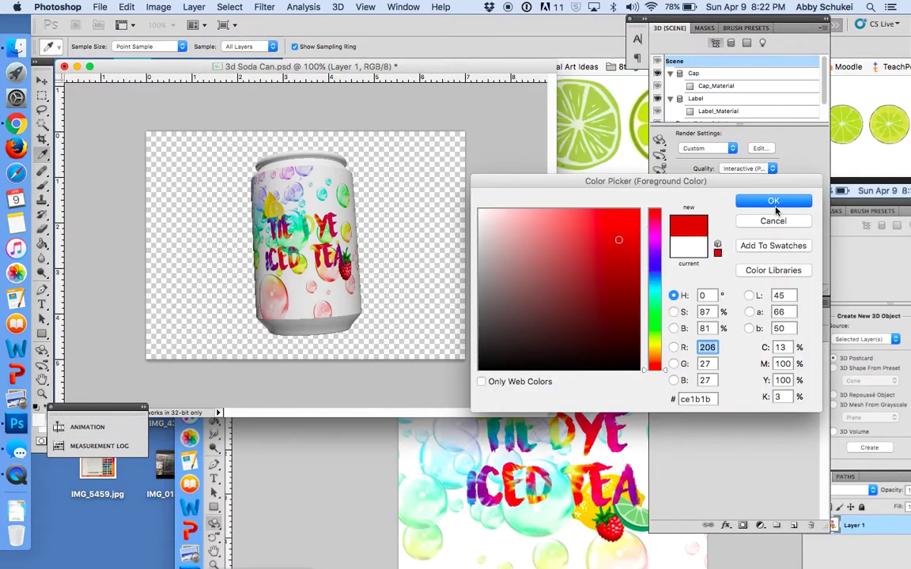
click(773, 203)
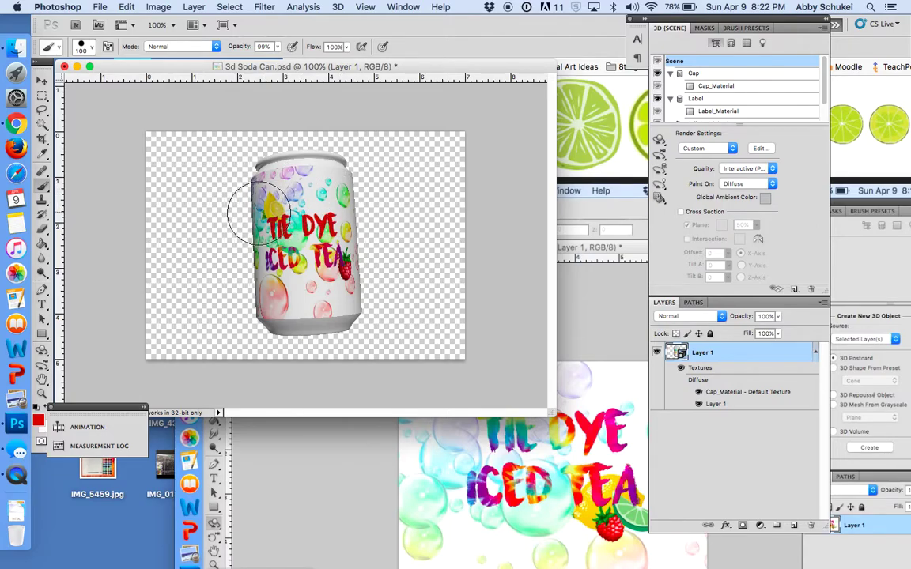
mouse_move(288, 225)
mouse_down()
mouse_move(247, 220)
mouse_move(340, 217)
mouse_up()
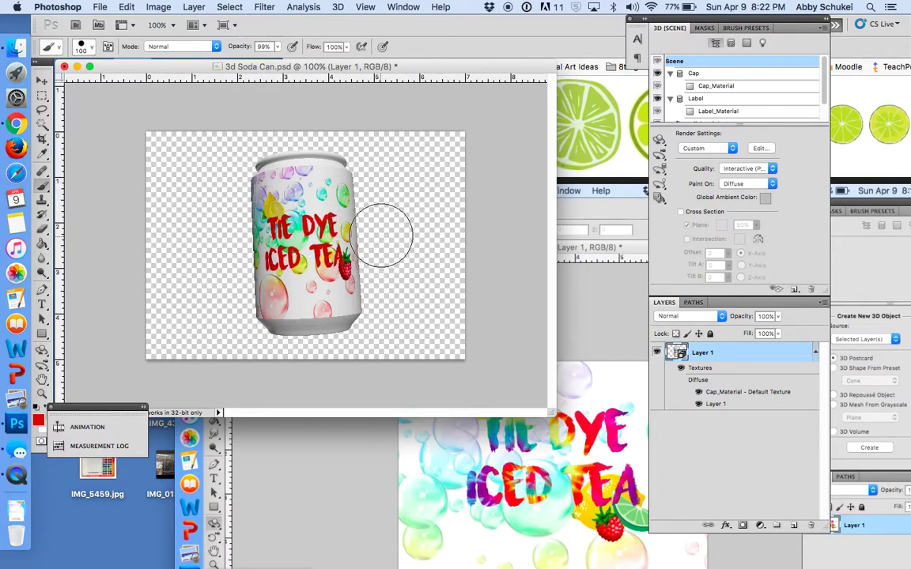
Undo the red paint and 3D conversion, restoring the flat six-layer artwork.
key(super+alt+z)
key(super+alt+z)
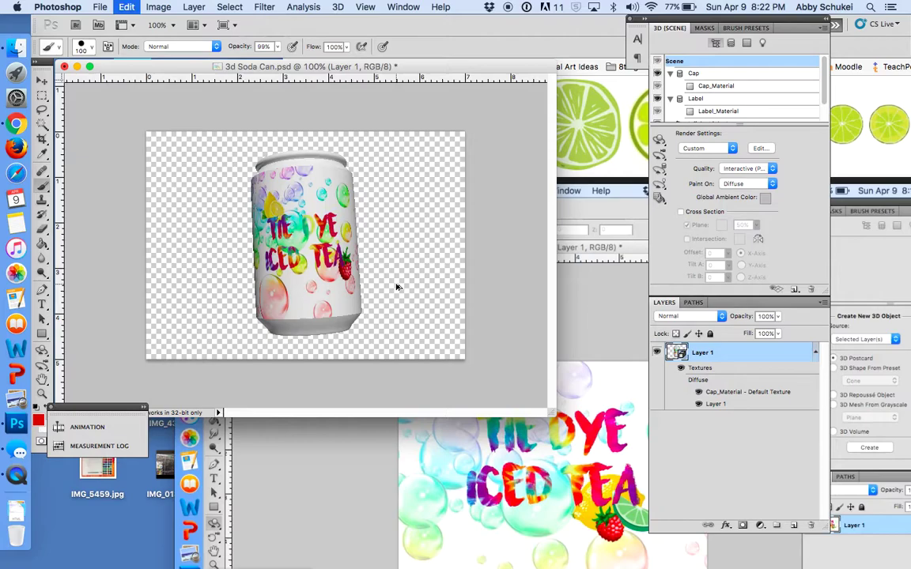
key(super+alt+z)
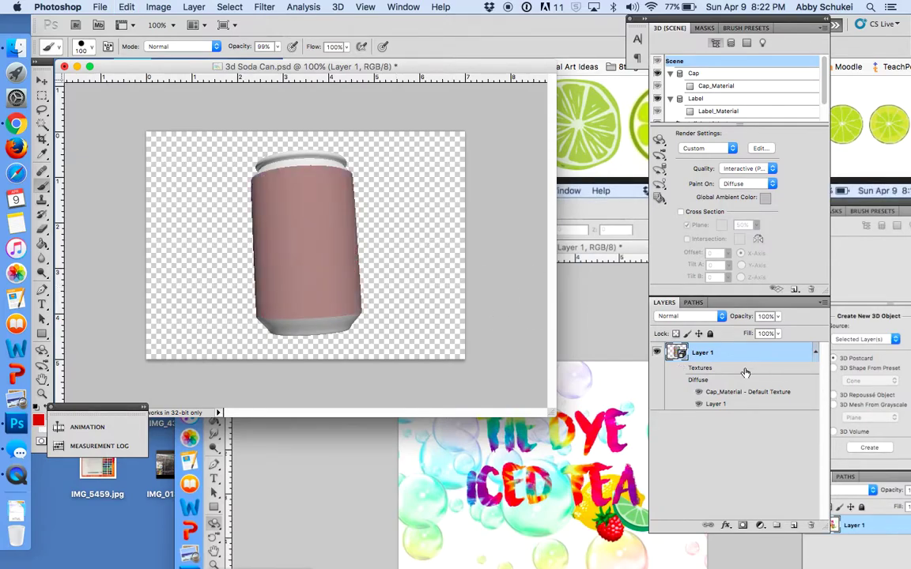
key(super+shift+z)
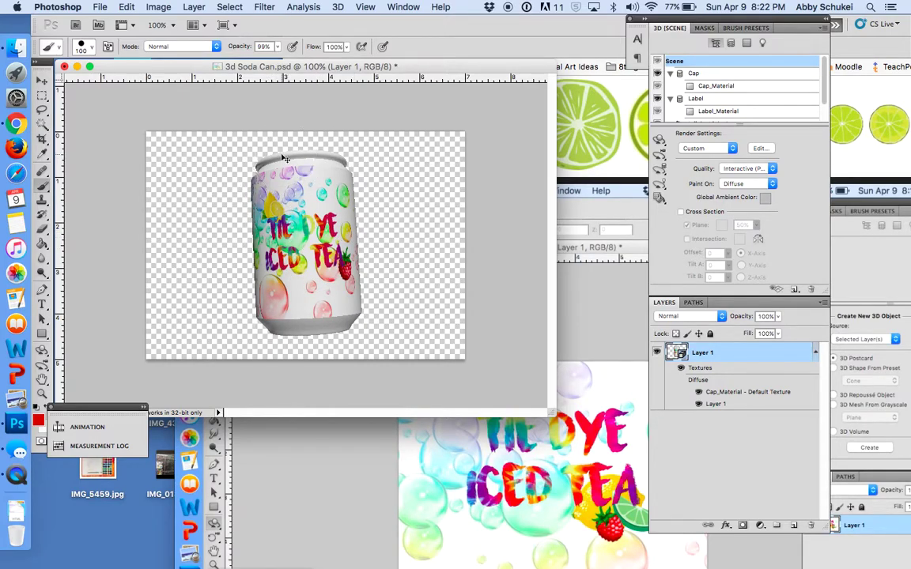
key(super+z)
key(super+shift+z)
key(super+alt+z)
key(super+alt+z)
key(super+alt+z)
key(super+alt+z)
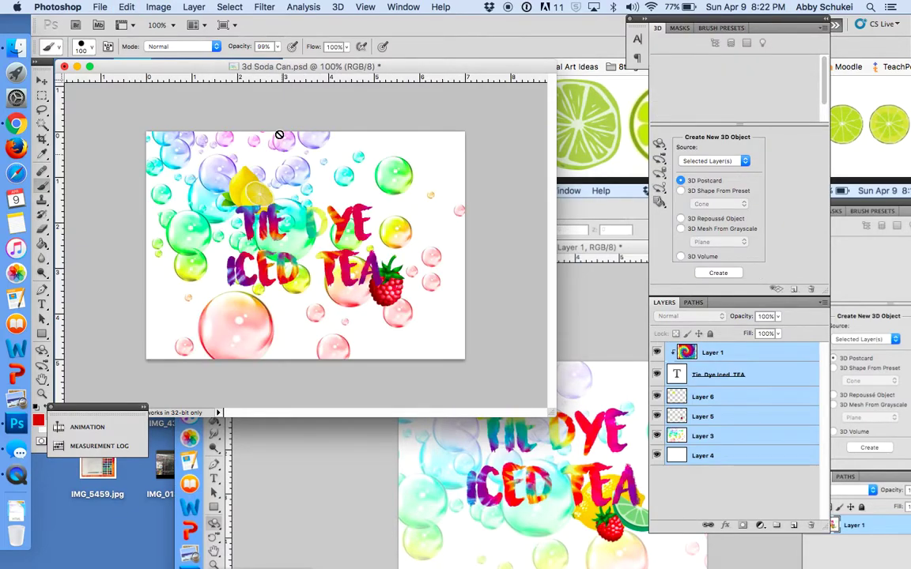
Try a 3D ring shape from the layers, then undo it.
click(344, 7)
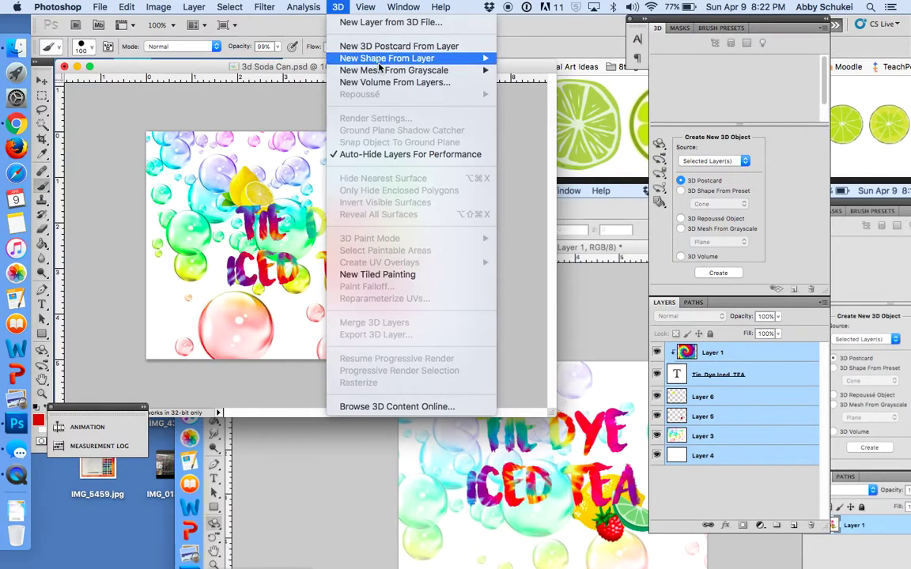
mouse_move(385, 62)
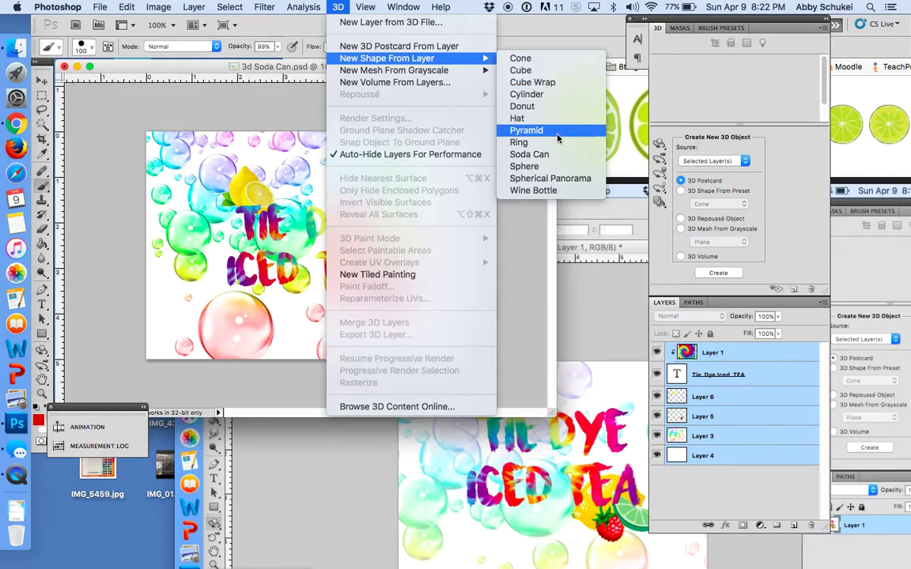
click(544, 154)
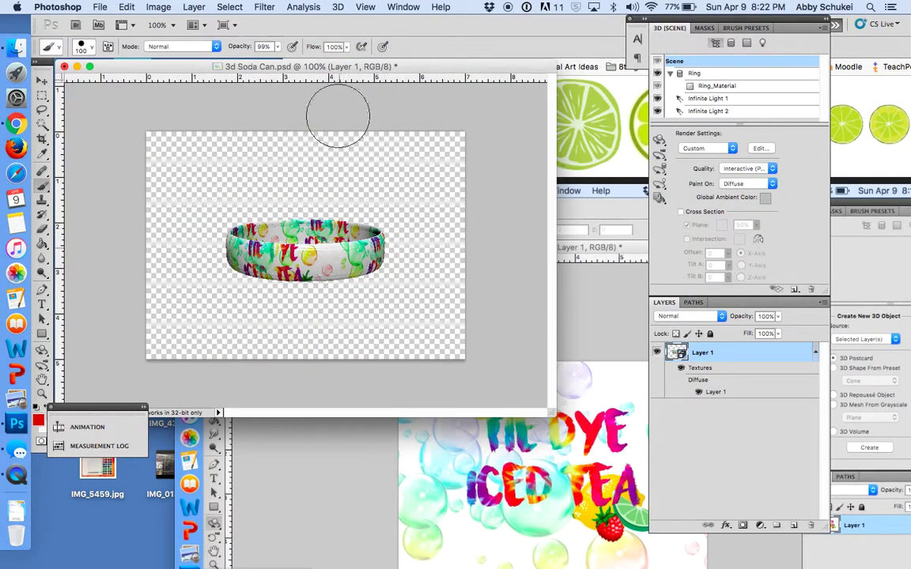
key(super+z)
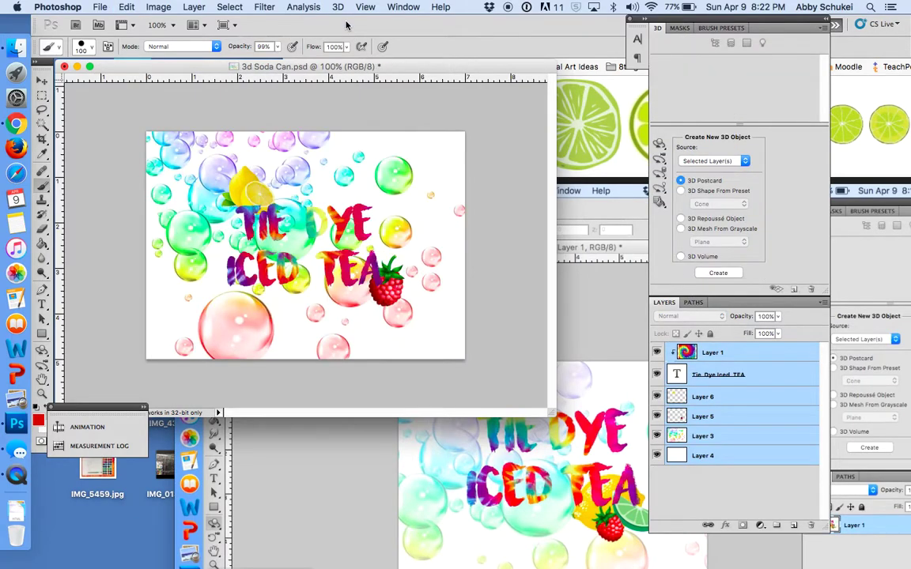
Try a 3D donut shape, rotate it to view the hole, then undo it.
click(338, 7)
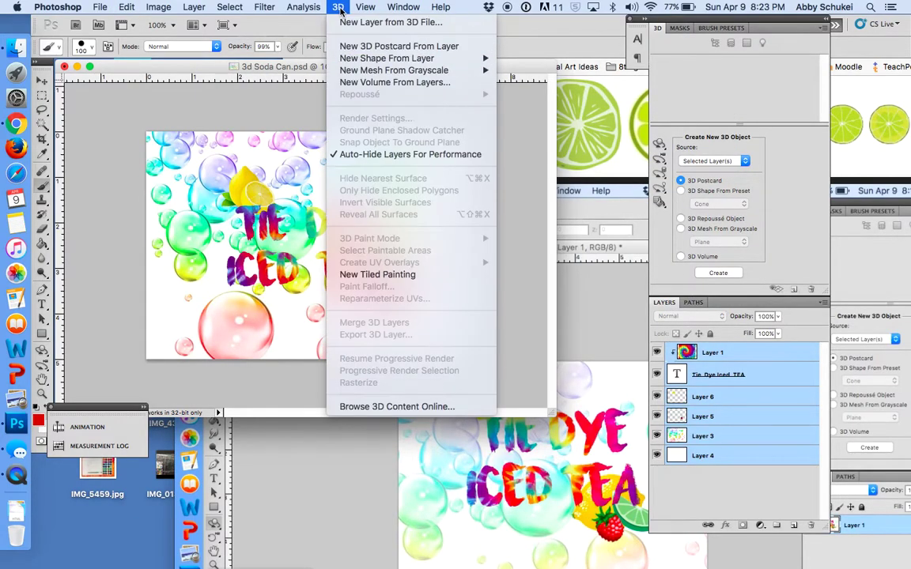
mouse_move(367, 72)
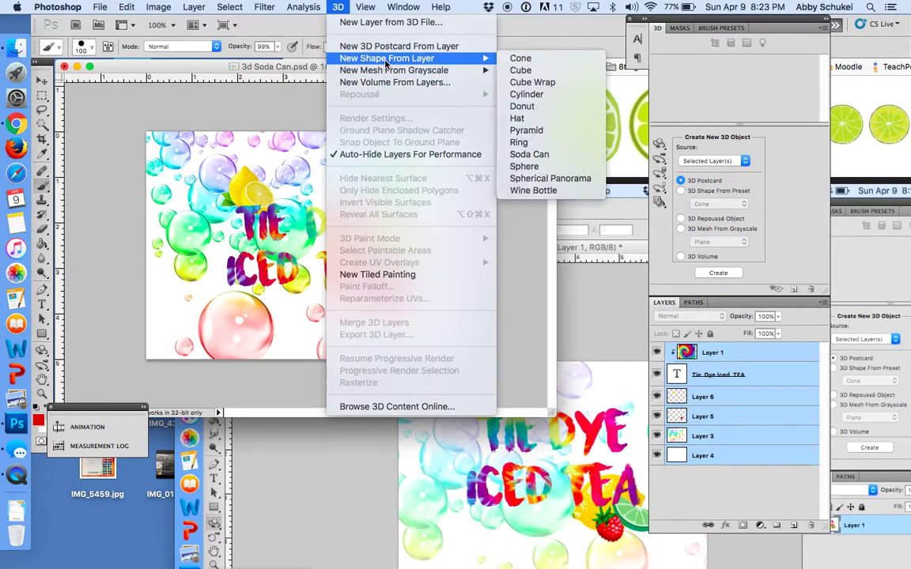
click(522, 106)
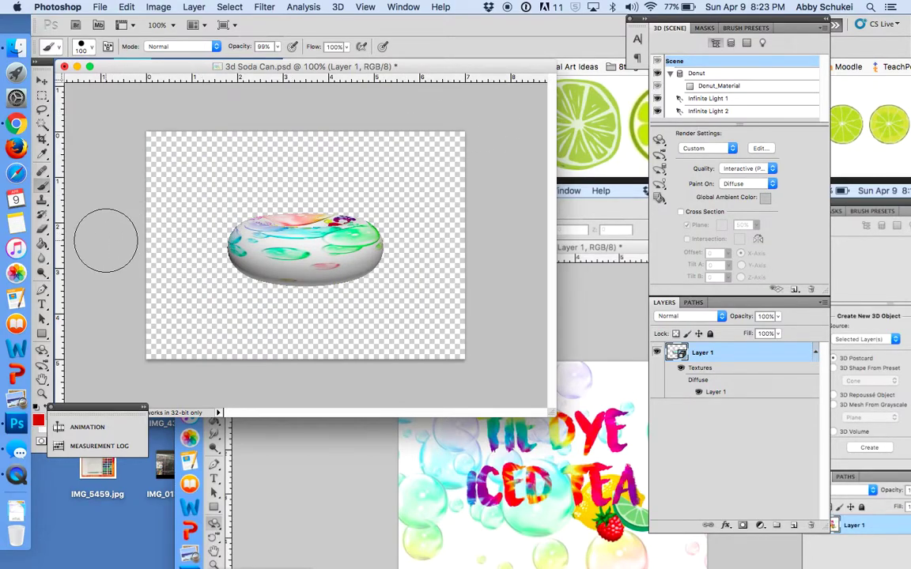
click(42, 349)
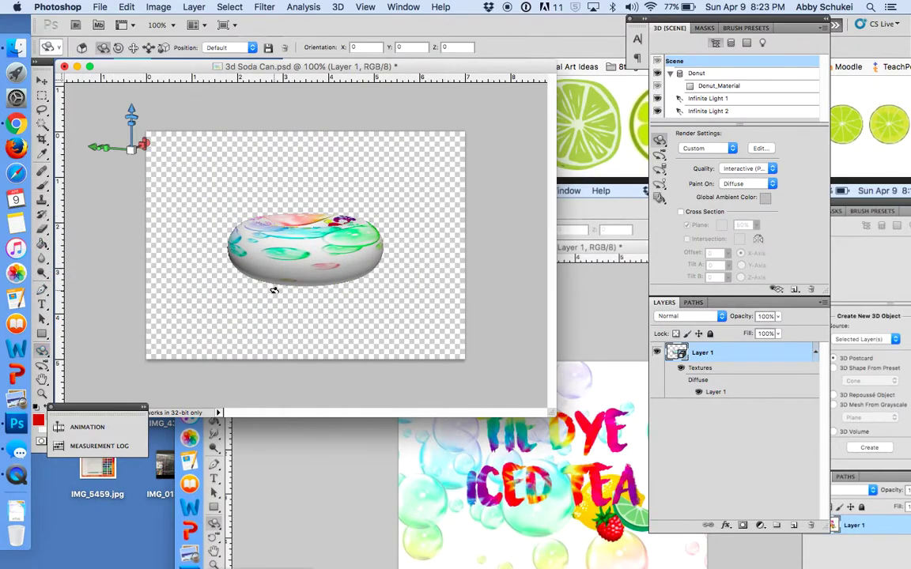
drag(275, 287, 253, 321)
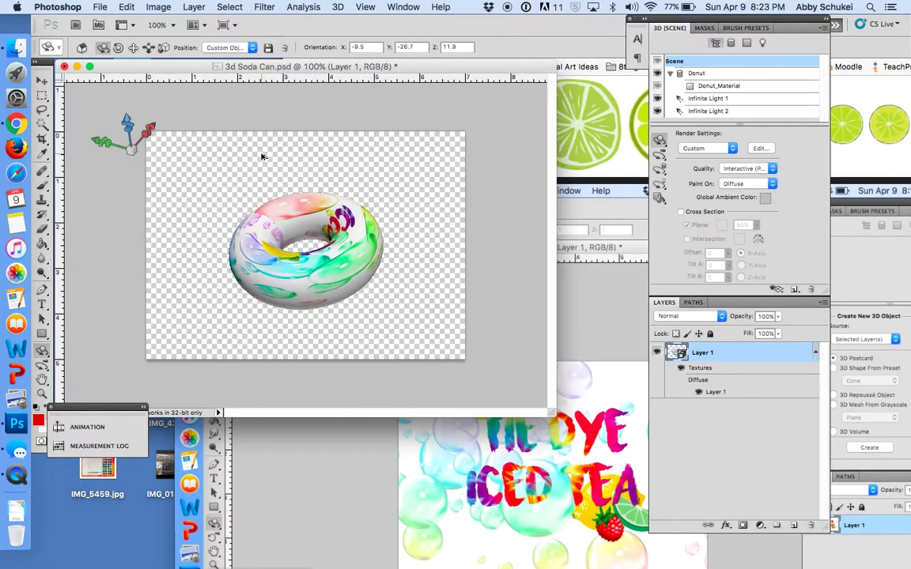
key(super+alt+z)
key(super+alt+z)
key(super+alt+z)
key(super+alt+z)
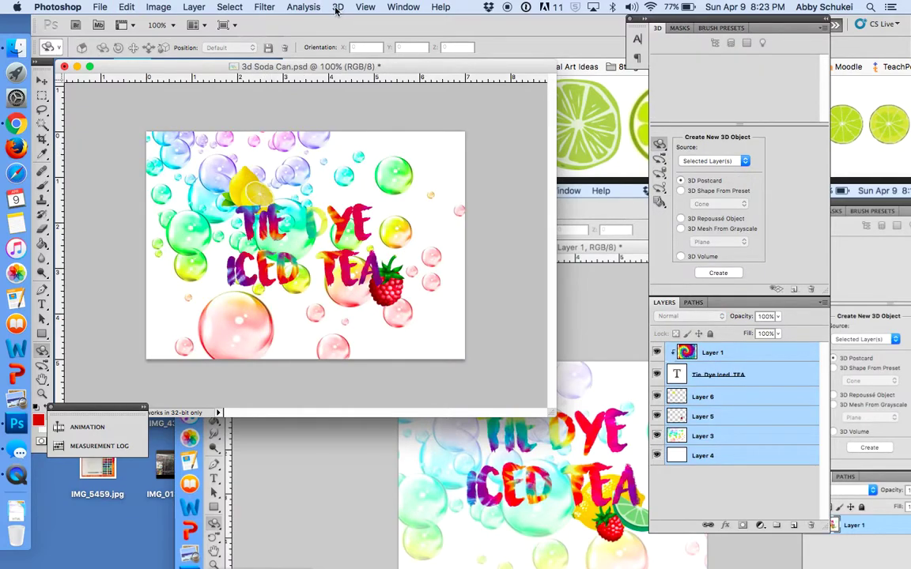
Rebuild the label as a 3D Soda Can from the layer.
click(337, 8)
mouse_move(396, 62)
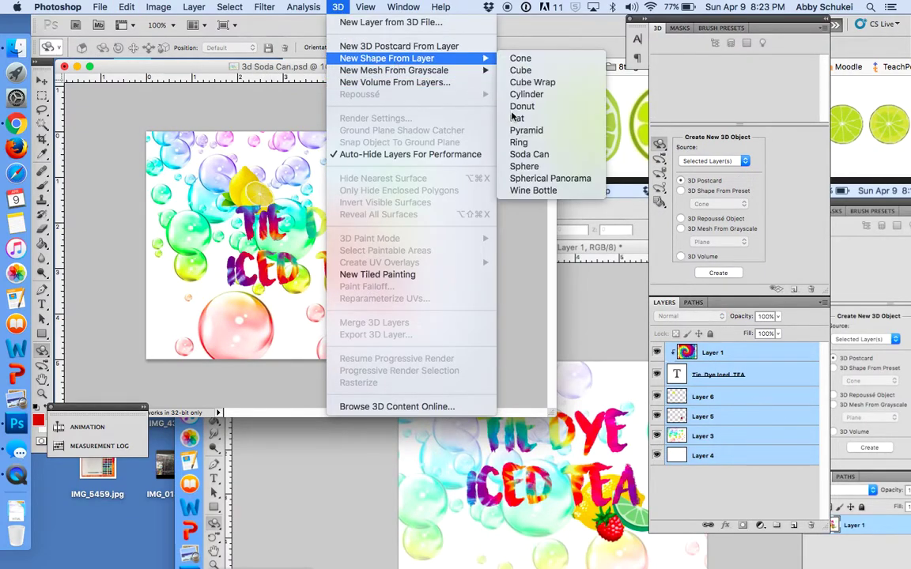
click(529, 154)
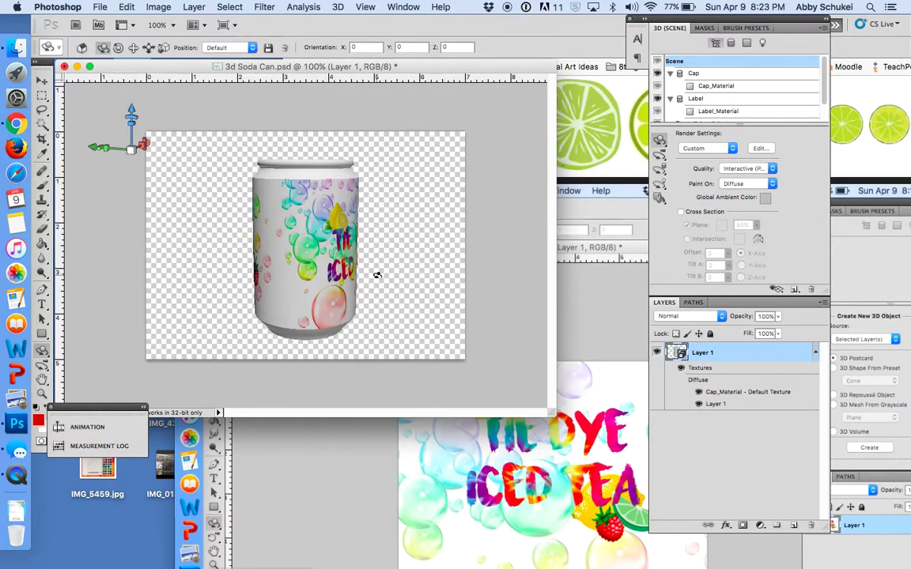
Rotate the can to X 12.4, Y -2.8, Z 66.8 so the label faces front.
drag(383, 250, 373, 210)
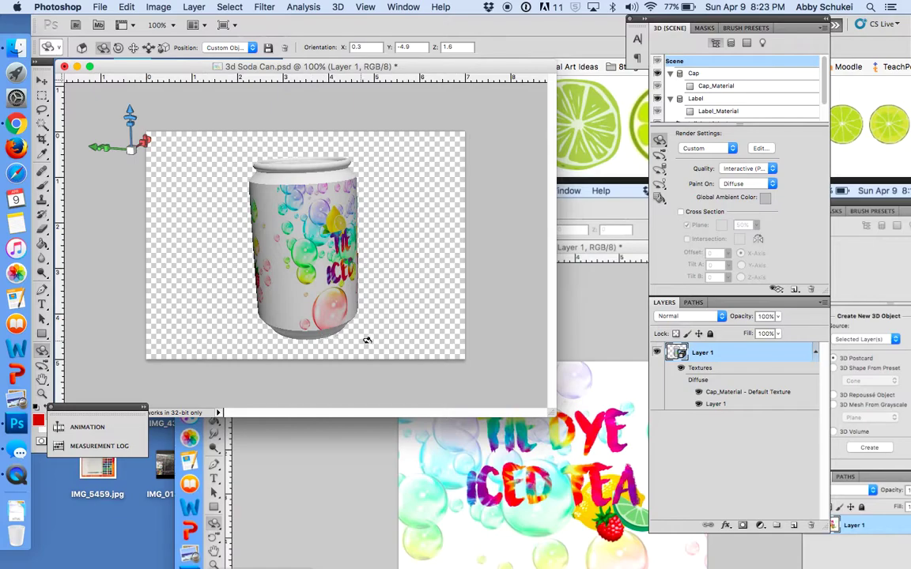
drag(367, 340, 347, 270)
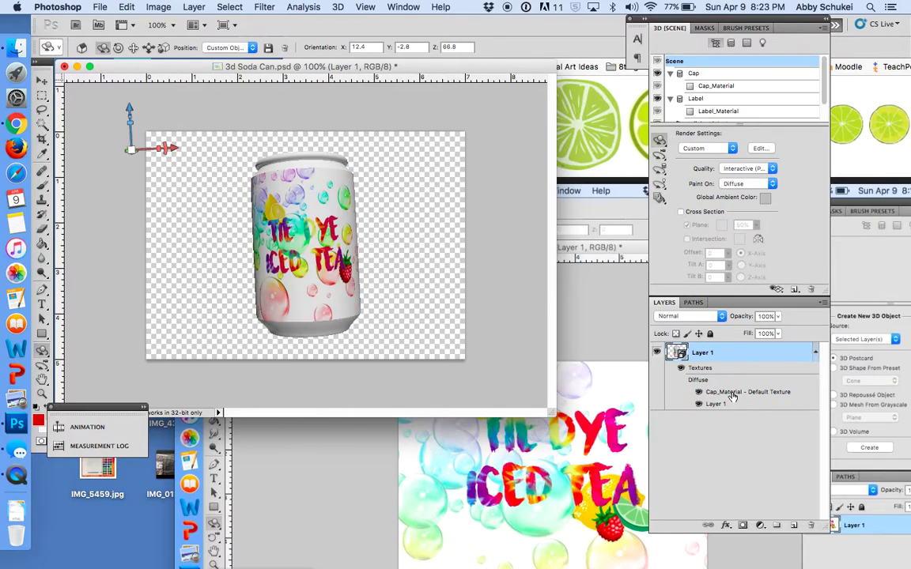
Open the Cap_Material settings and try a red preset material on cap and base.
double_click(733, 393)
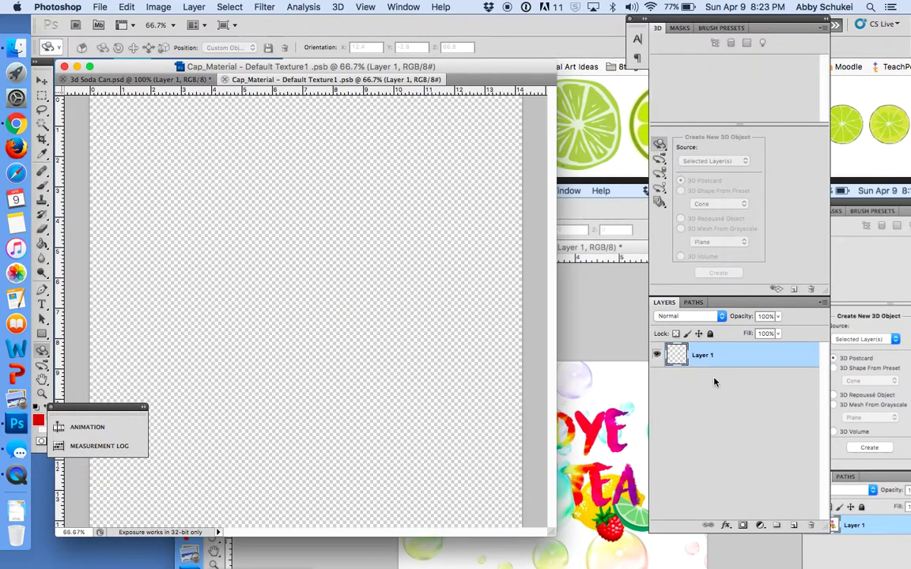
click(178, 80)
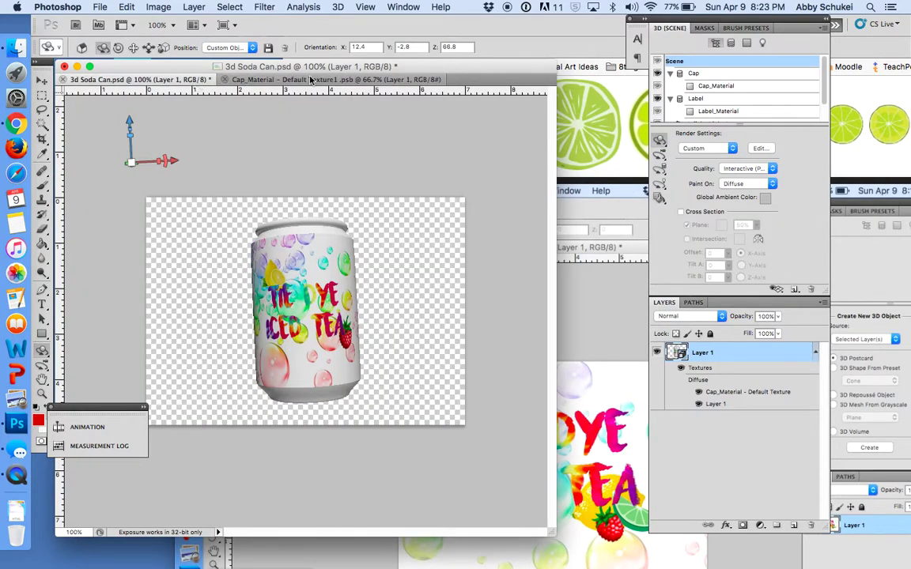
click(724, 89)
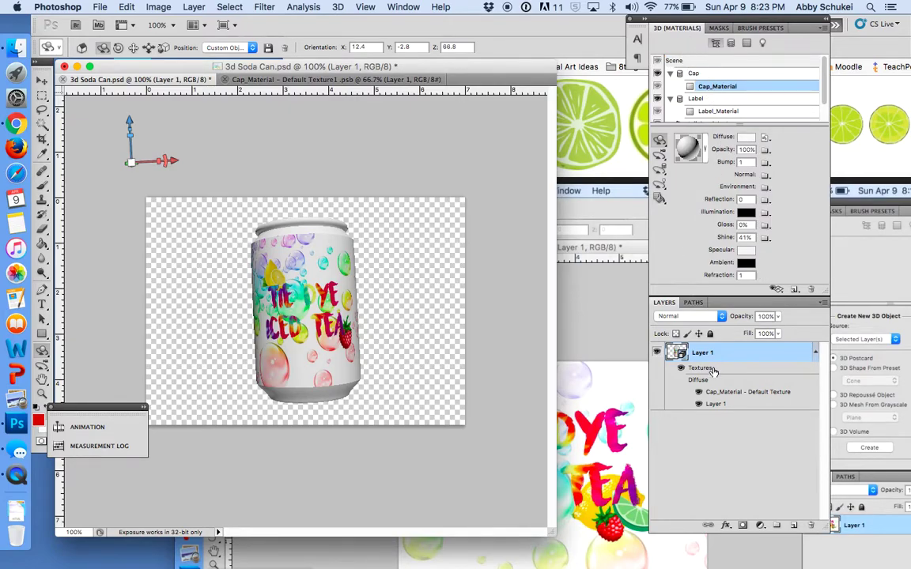
click(704, 152)
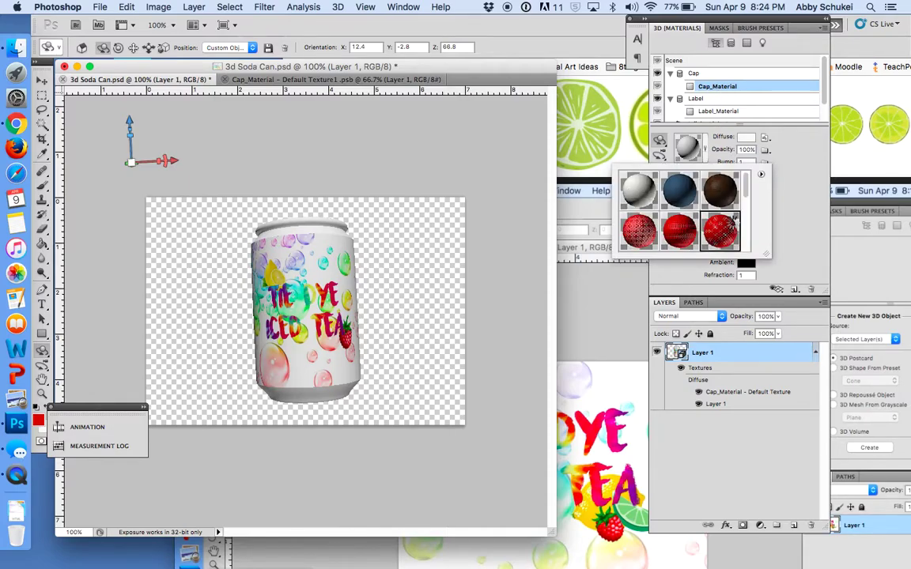
click(734, 219)
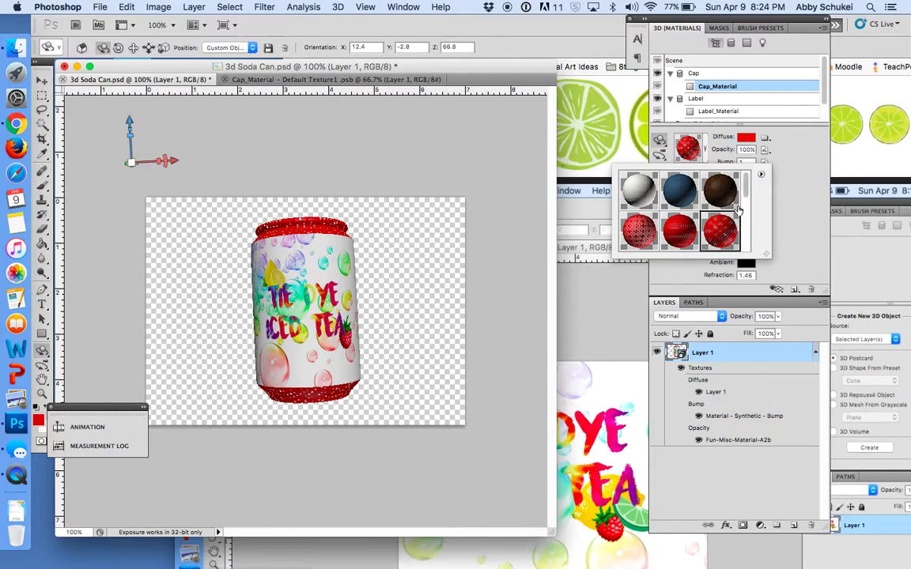
Try checkerboard and white woven presets, then apply the blue cotton-weave material.
drag(746, 188, 745, 231)
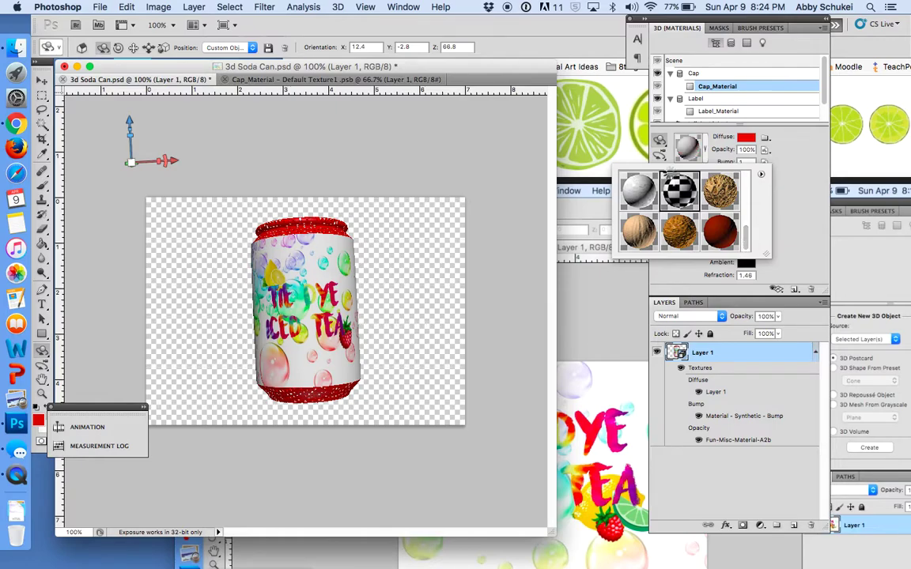
click(677, 187)
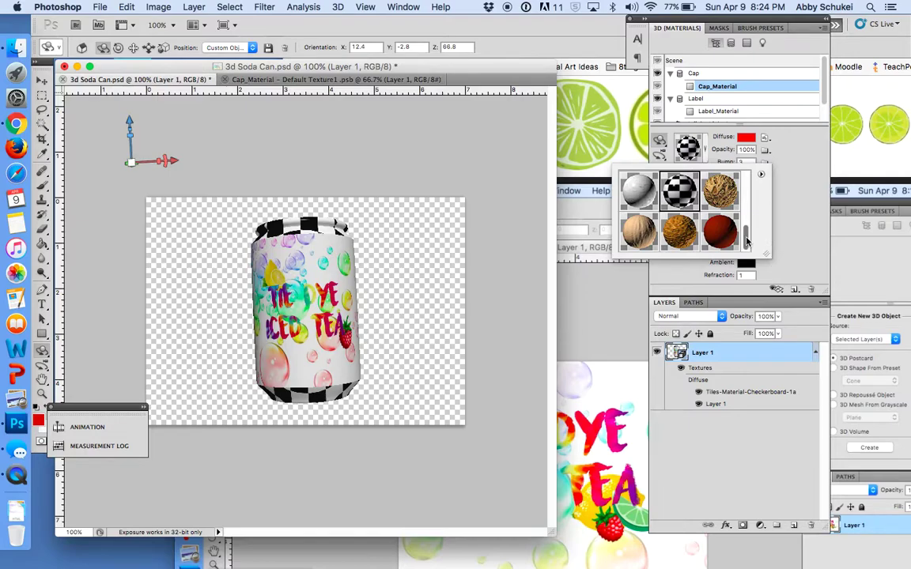
click(761, 175)
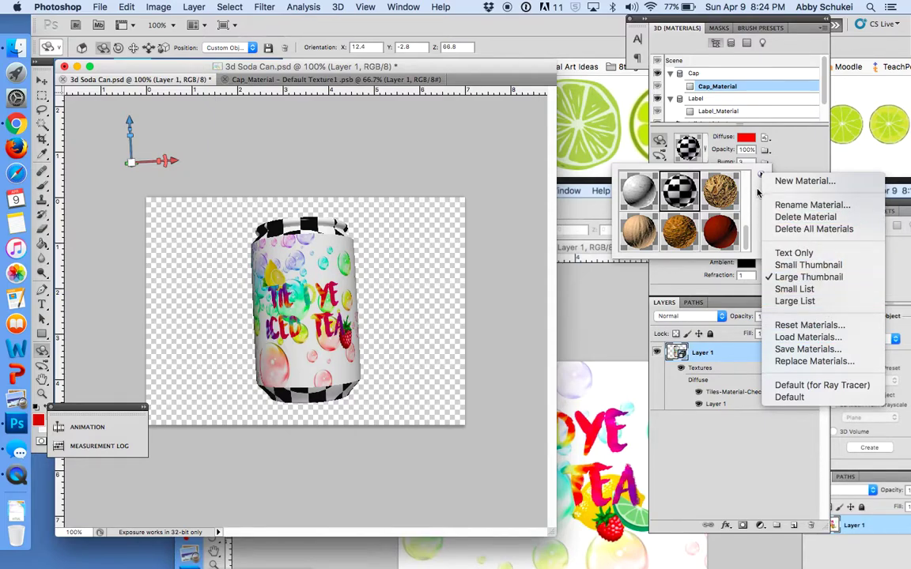
click(757, 192)
scroll(745, 230, up, 2)
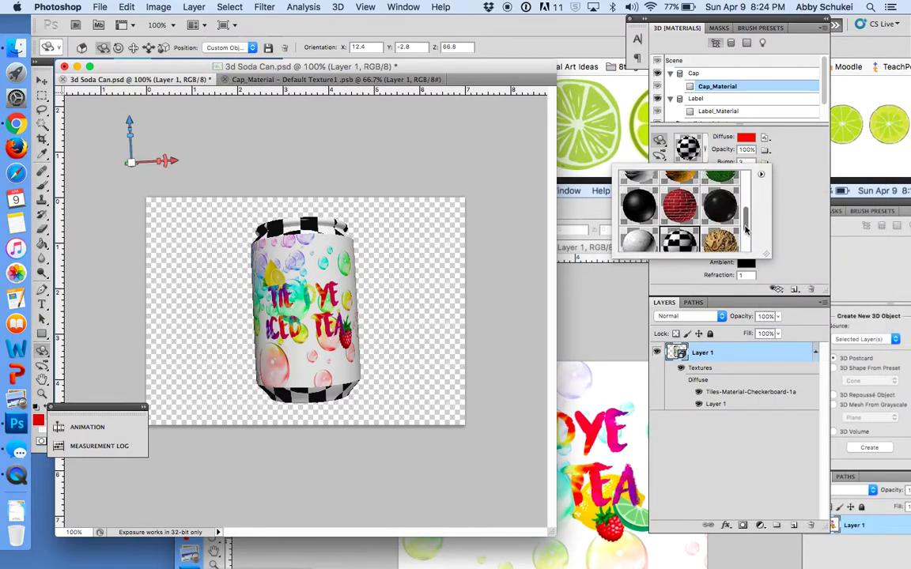
scroll(745, 229, up, 3)
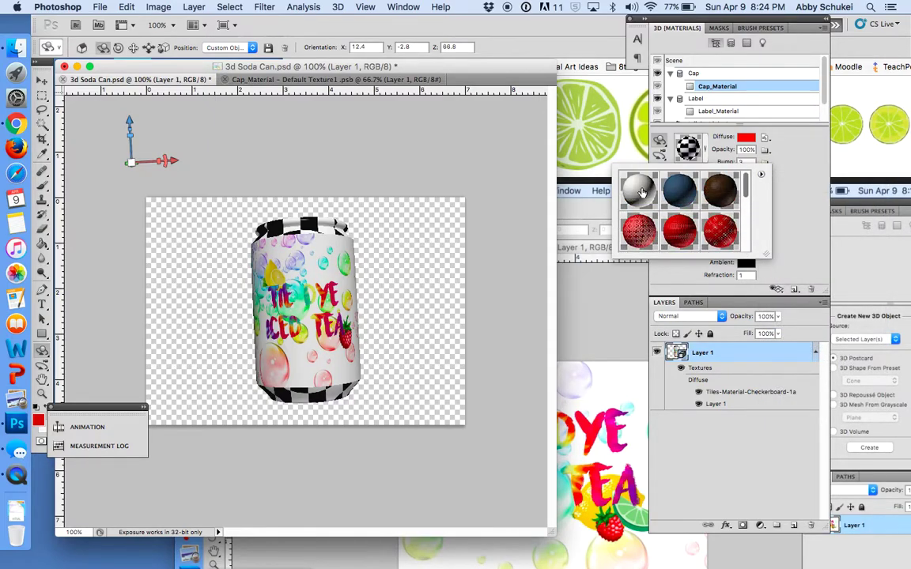
click(643, 193)
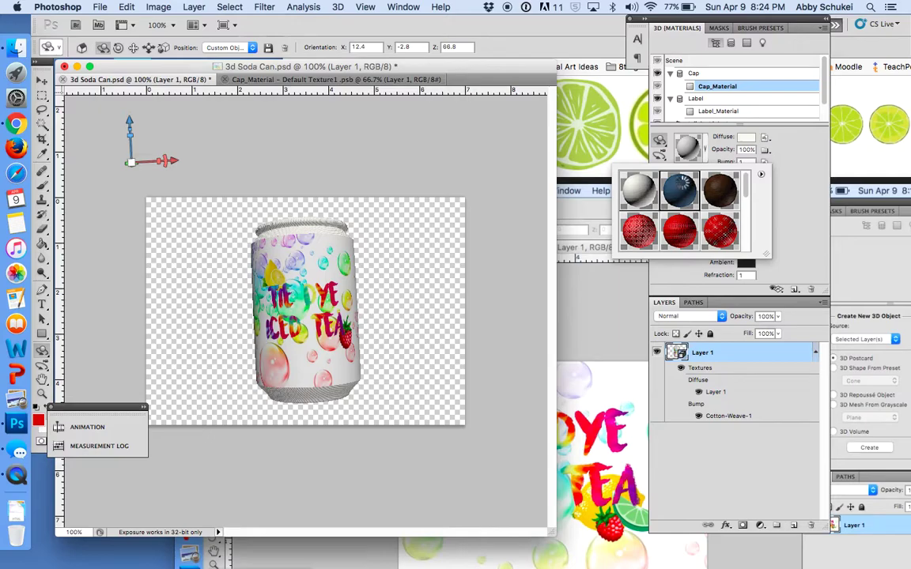
click(682, 188)
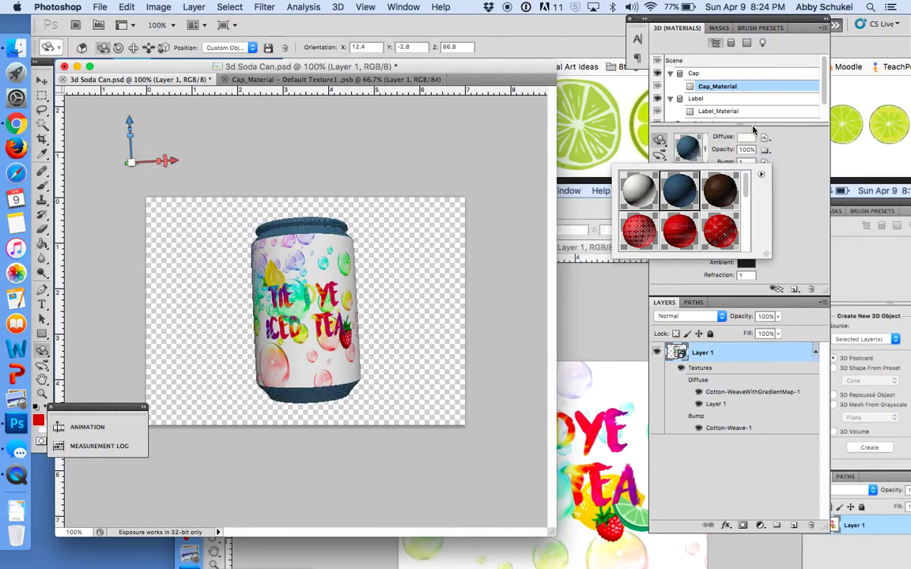
Set the cap material's Illumination colour to a bright saturated magenta.
click(782, 174)
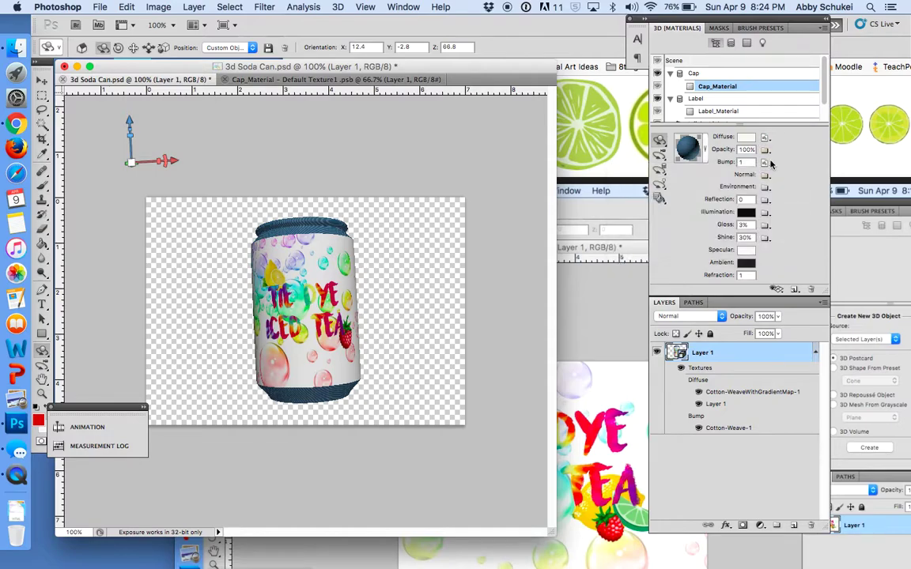
click(746, 212)
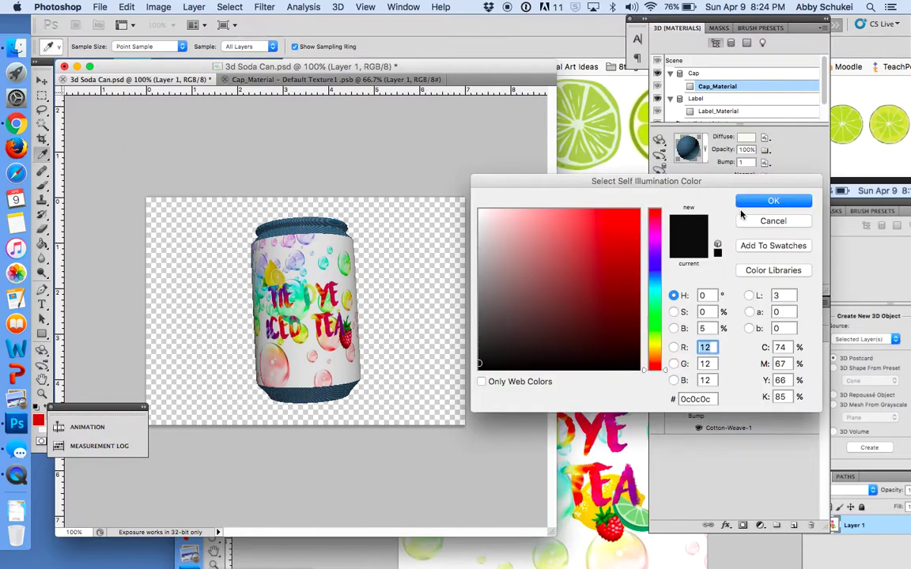
click(656, 241)
click(612, 244)
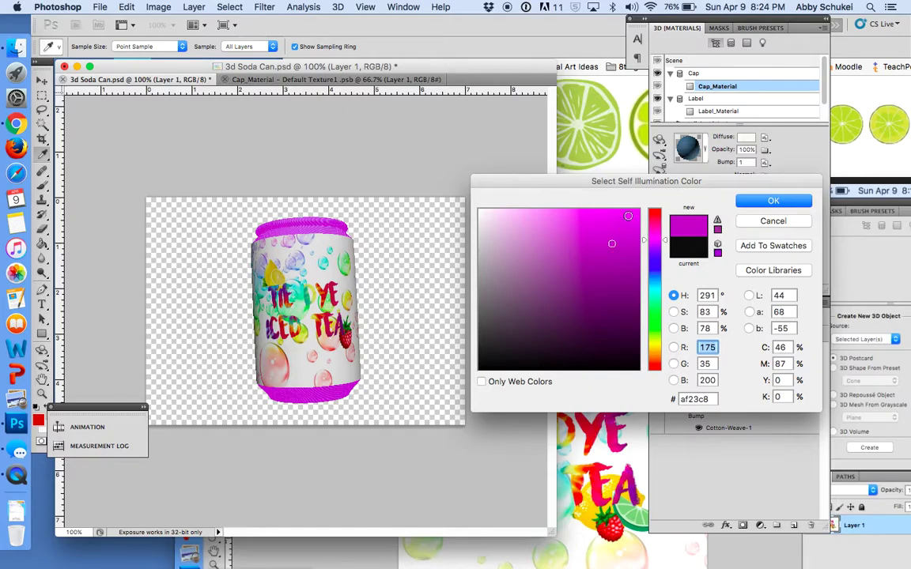
click(613, 224)
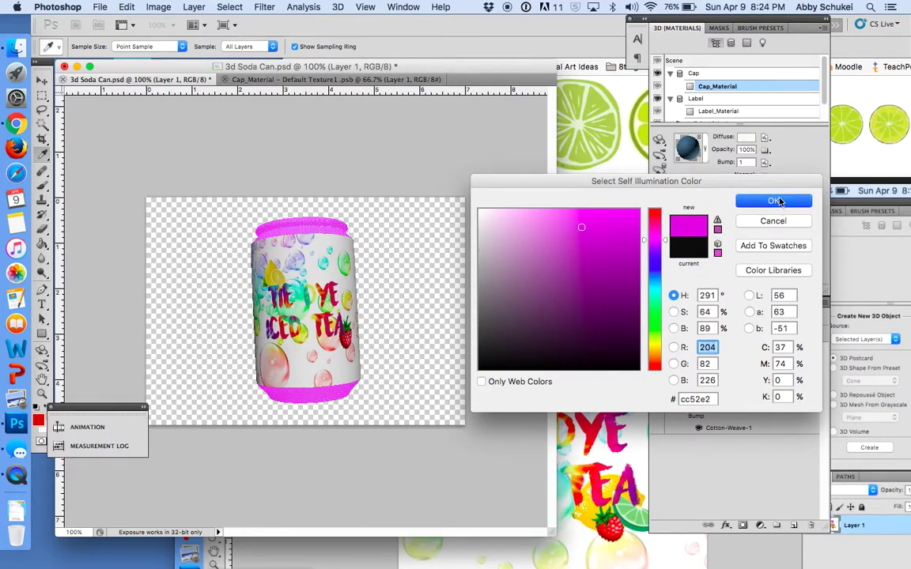
click(779, 203)
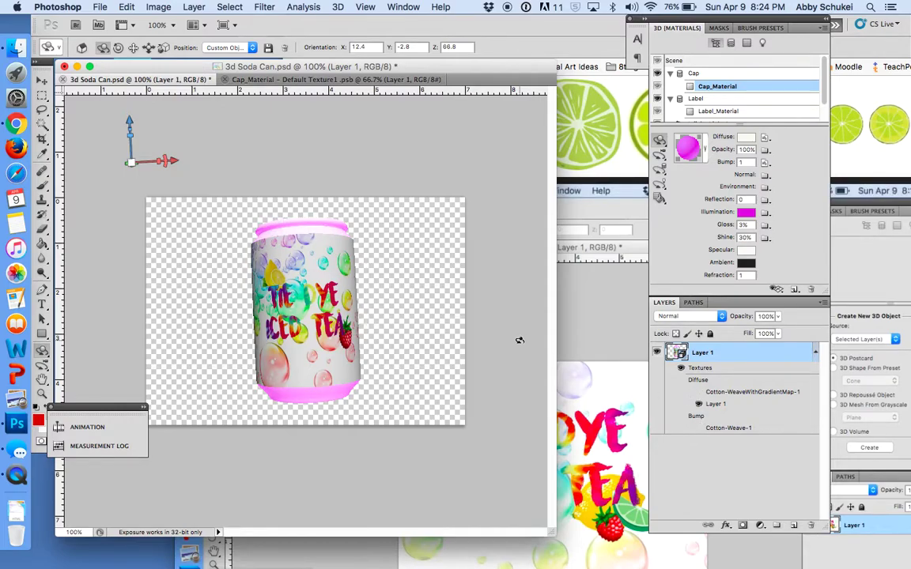
Tilt the can to X -8, Y -3.2, Z 65.5 to reveal its glowing top rim.
mouse_move(405, 311)
mouse_down()
mouse_move(409, 367)
mouse_move(407, 342)
mouse_move(336, 299)
mouse_move(316, 332)
mouse_move(411, 337)
mouse_move(427, 326)
mouse_move(413, 318)
mouse_up()
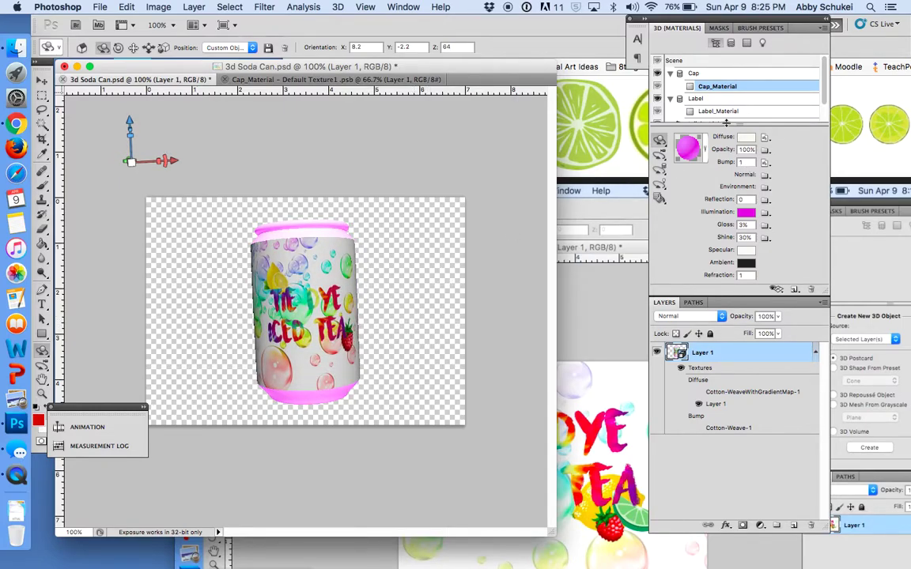
scroll(740, 98, down, 2)
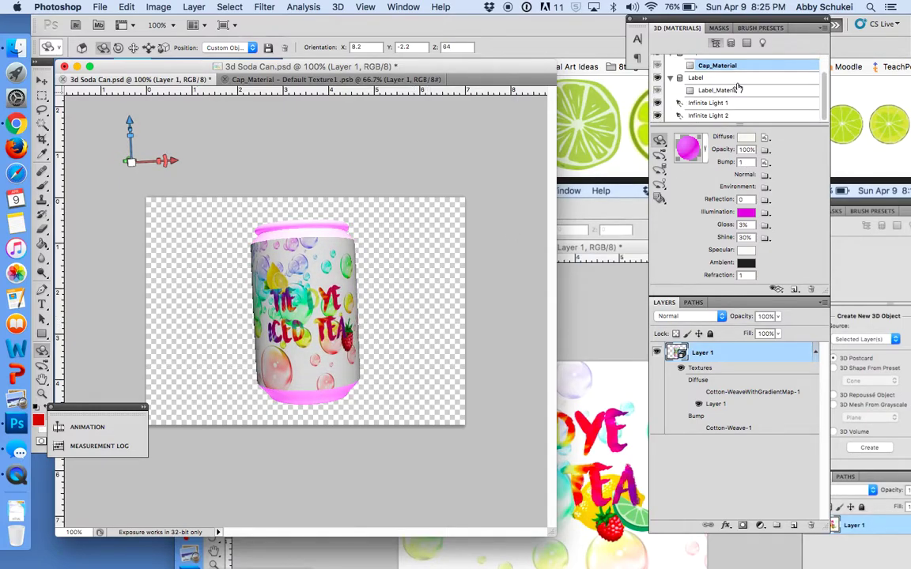
click(720, 28)
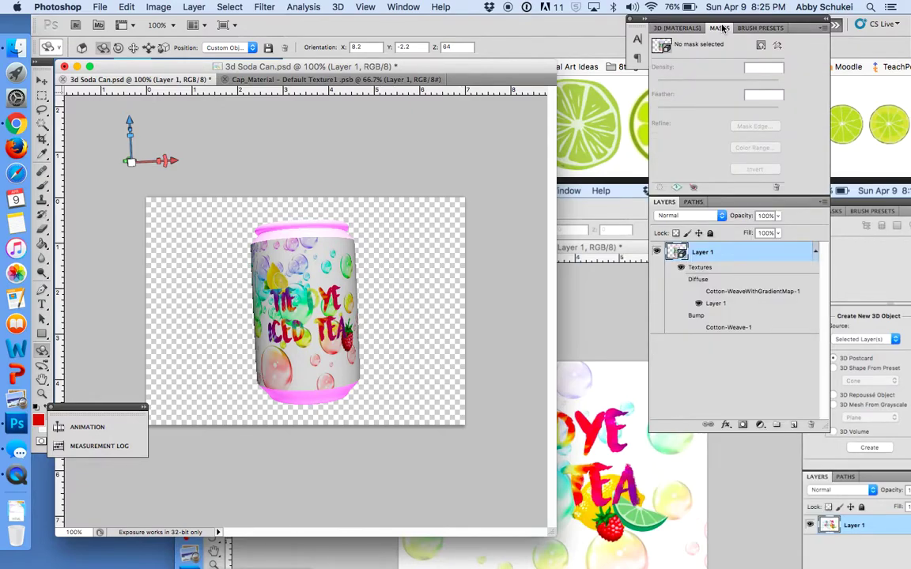
click(692, 30)
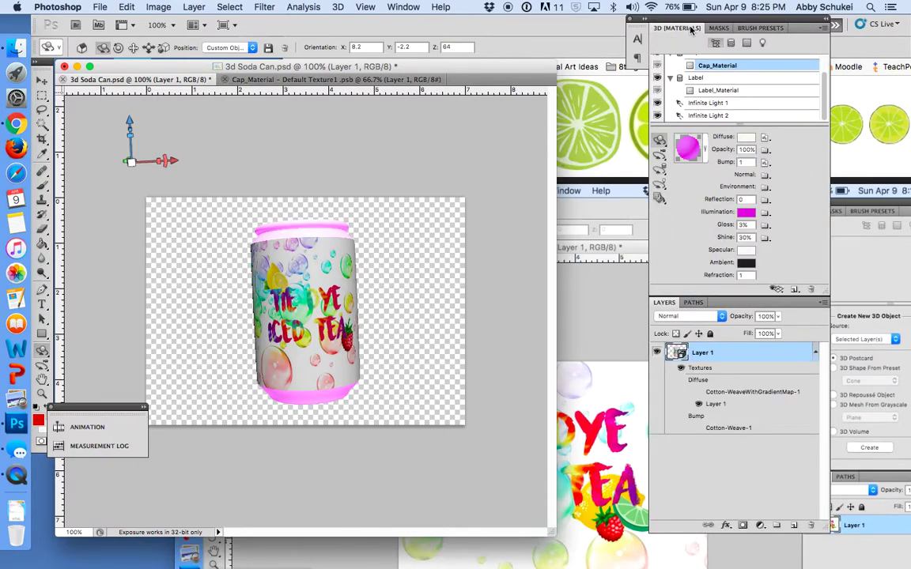
click(731, 45)
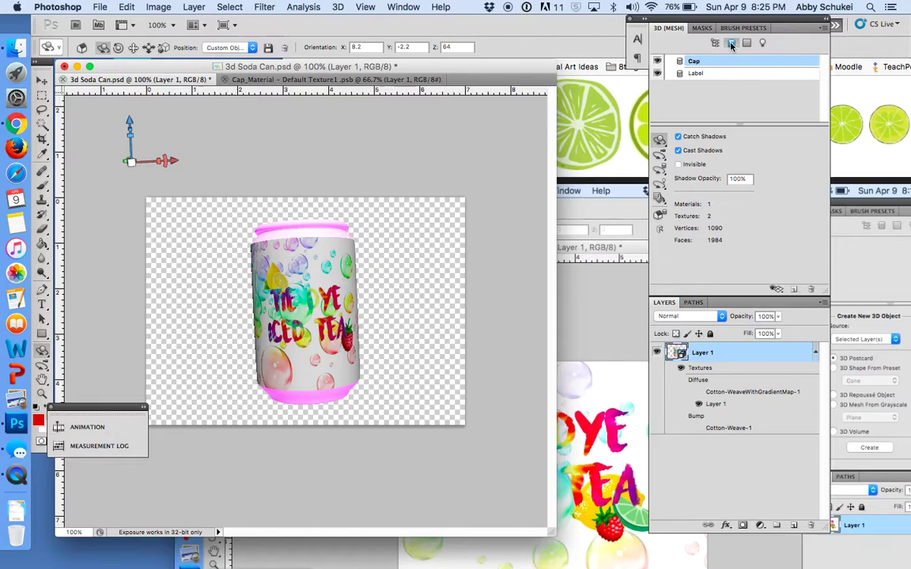
click(716, 45)
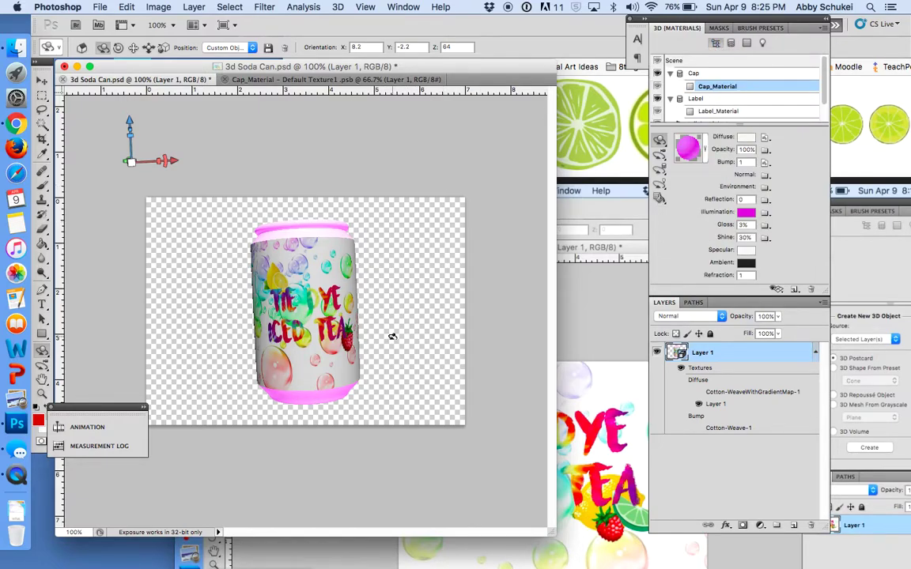
mouse_move(390, 343)
mouse_down()
mouse_move(399, 376)
mouse_move(390, 361)
mouse_up()
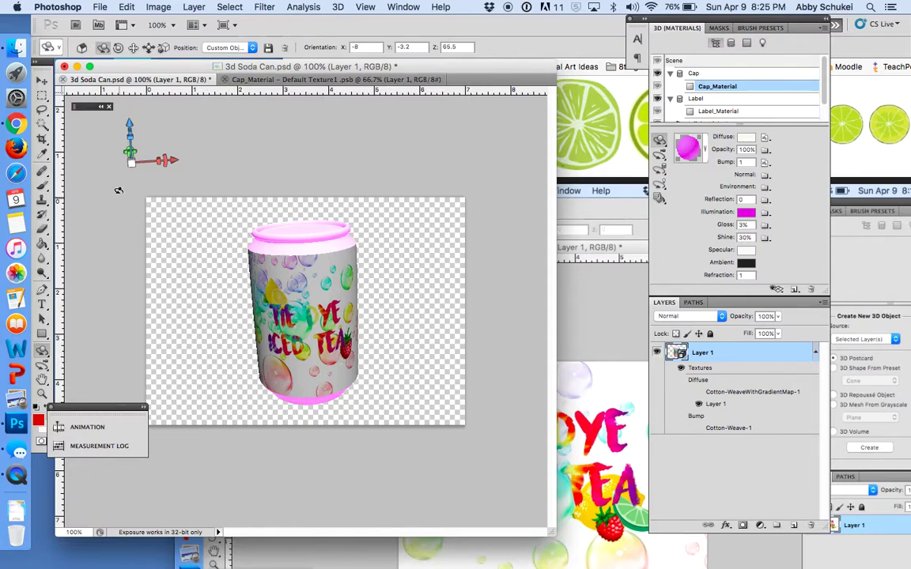